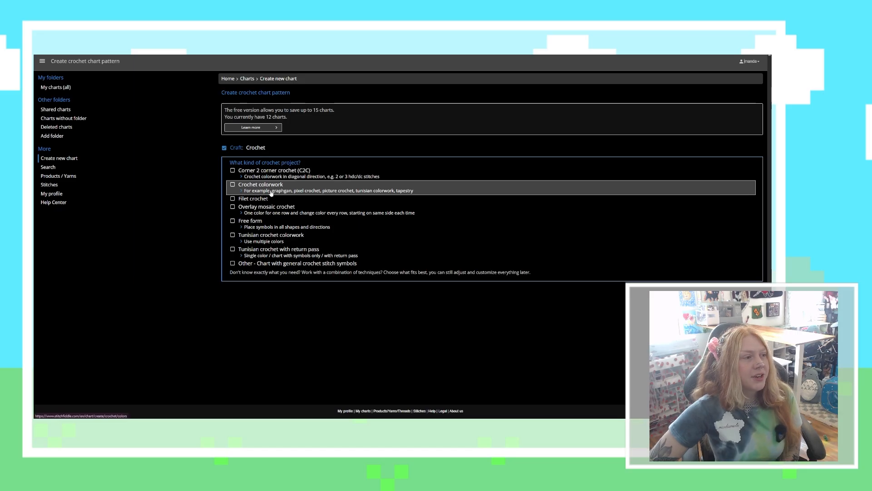
# Create an empty crochet colorwork chart with no yarn preference and a grid of 20 columns by 20 rows.
pyautogui.click(268, 188)
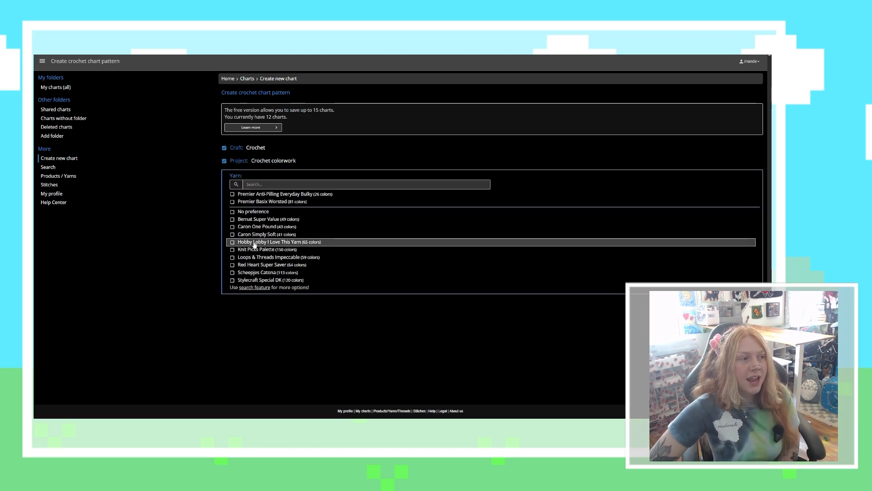
pyautogui.click(258, 212)
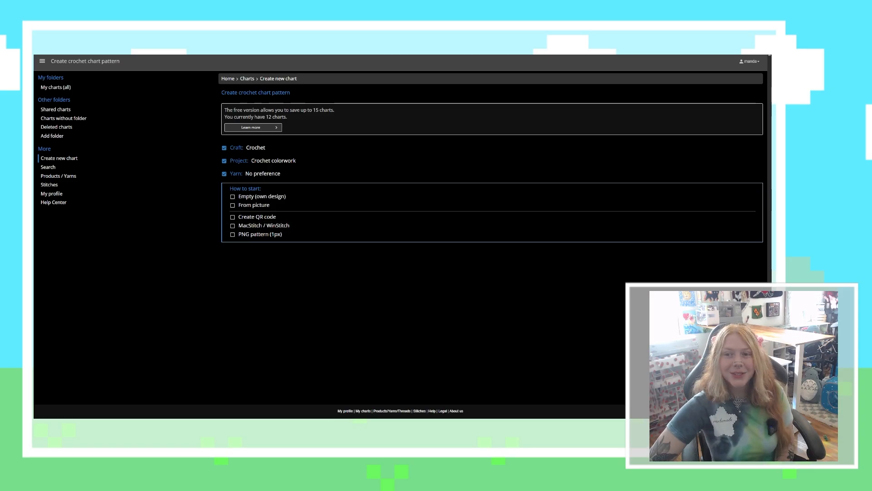
pyautogui.click(234, 197)
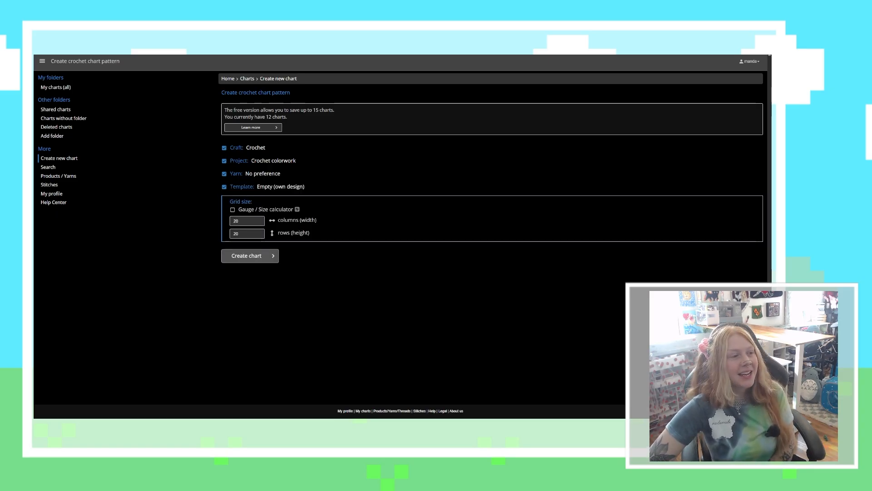
pyautogui.click(237, 220)
pyautogui.moveTo(237, 220); pyautogui.dragTo(231, 221)
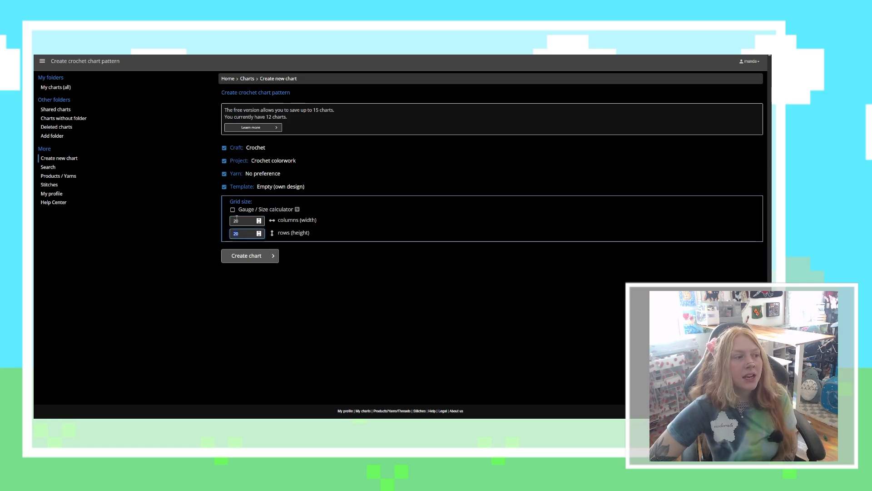
pyautogui.click(240, 220)
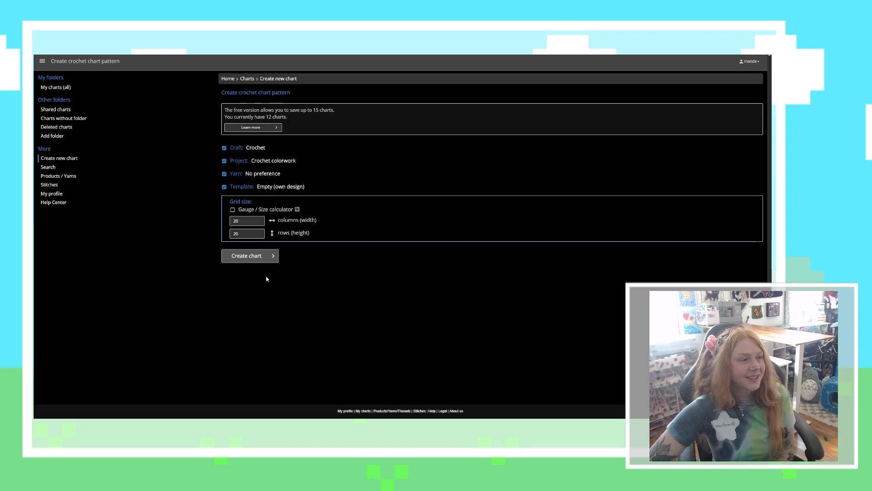
pyautogui.click(262, 256)
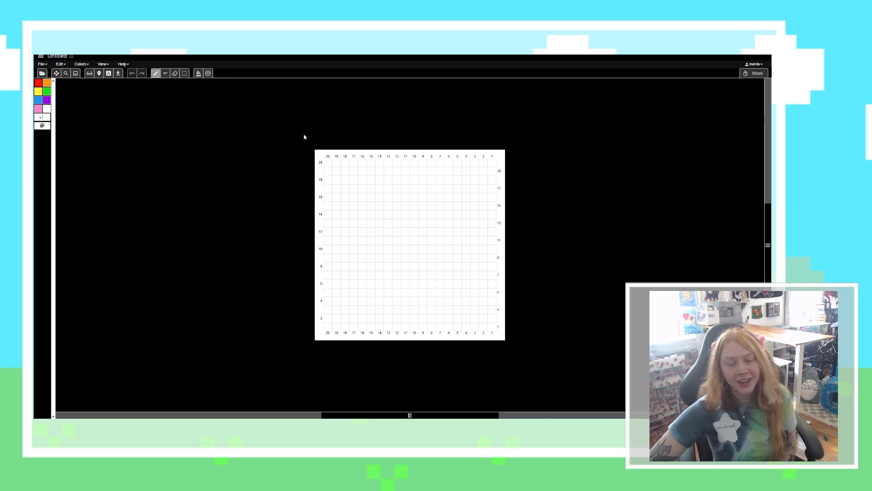
pyautogui.click(46, 127)
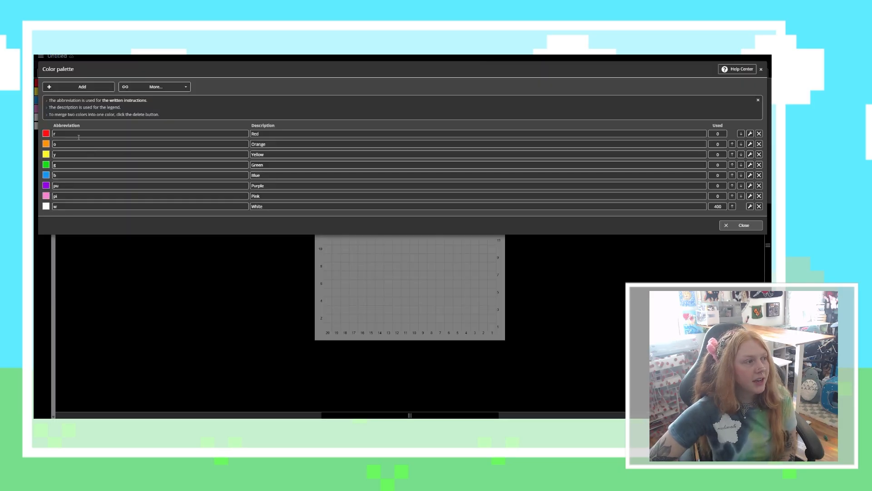
pyautogui.click(89, 87)
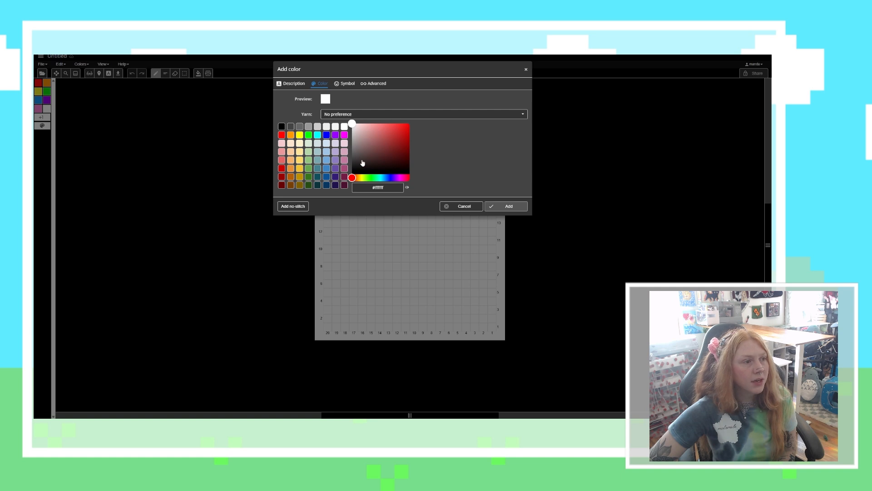
pyautogui.moveTo(383, 157); pyautogui.dragTo(398, 150)
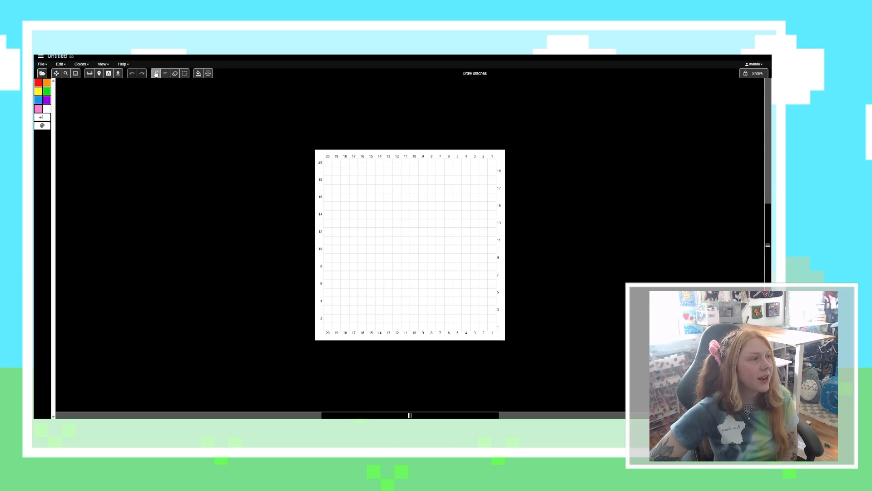
# Draw a filled pink heart on the grid, about 15 stitches wide and 14 rows tall.
pyautogui.moveTo(407, 216)
pyautogui.mouseDown()
pyautogui.moveTo(379, 187)
pyautogui.moveTo(364, 187)
pyautogui.moveTo(350, 226)
pyautogui.moveTo(371, 257)
pyautogui.moveTo(417, 294)
pyautogui.moveTo(459, 229)
pyautogui.moveTo(458, 197)
pyautogui.moveTo(427, 189)
pyautogui.moveTo(414, 202)
pyautogui.moveTo(409, 222)
pyautogui.moveTo(449, 202)
pyautogui.moveTo(423, 260)
pyautogui.moveTo(354, 220)
pyautogui.moveTo(398, 243)
pyautogui.moveTo(405, 271)
pyautogui.moveTo(367, 180)
pyautogui.mouseUp()
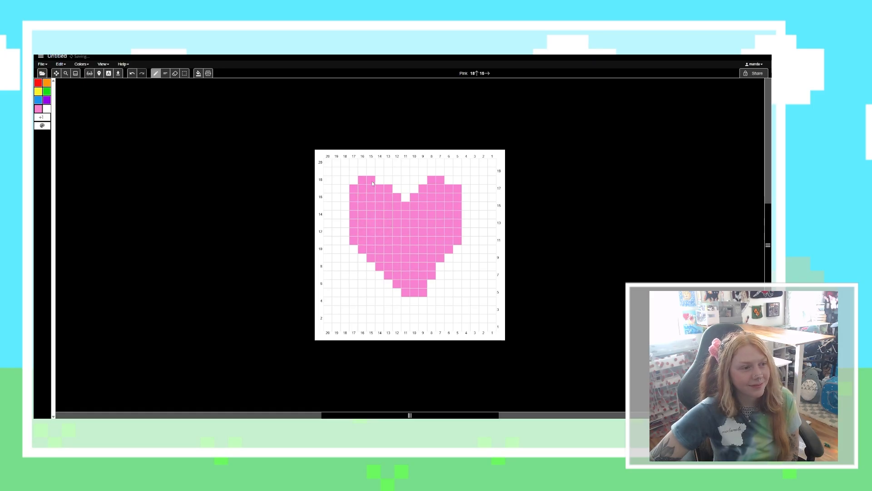
pyautogui.moveTo(466, 196); pyautogui.dragTo(466, 236)
pyautogui.click(345, 206)
pyautogui.moveTo(347, 208); pyautogui.dragTo(345, 241)
# Erase the stray pink stitches at the heart's lower-left side corner and beside its bottom tip.
pyautogui.click(175, 73)
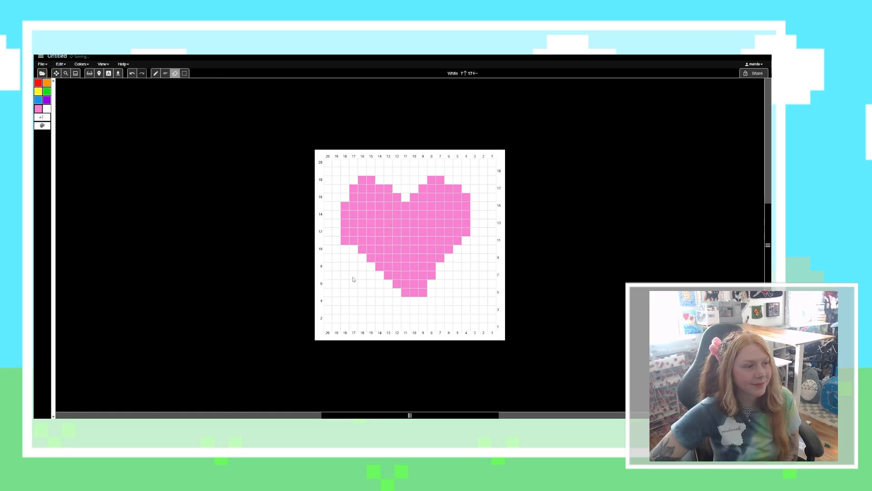
pyautogui.click(345, 240)
pyautogui.click(423, 292)
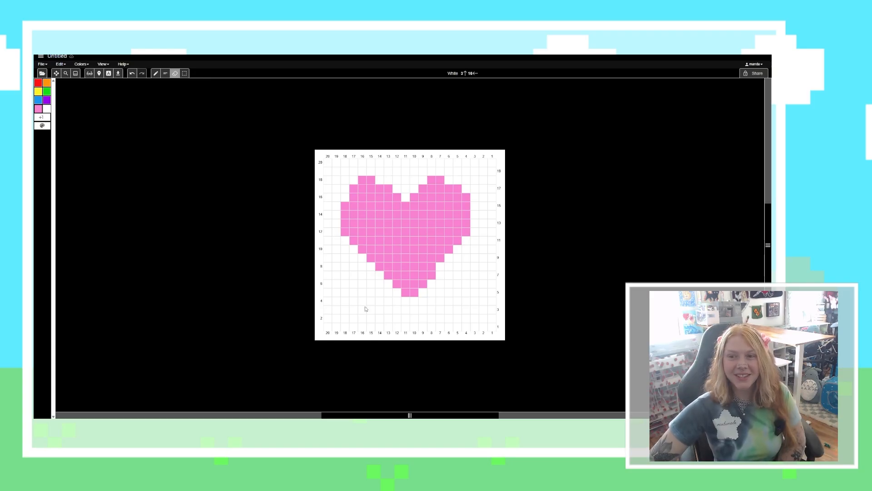
# Download the heart chart as an A4 portrait PDF with the legend before the chart.
pyautogui.click(118, 74)
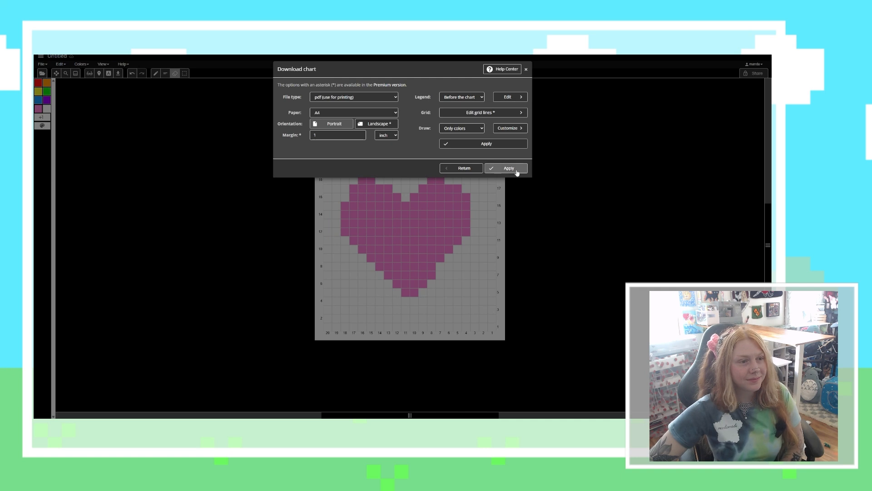
pyautogui.click(517, 171)
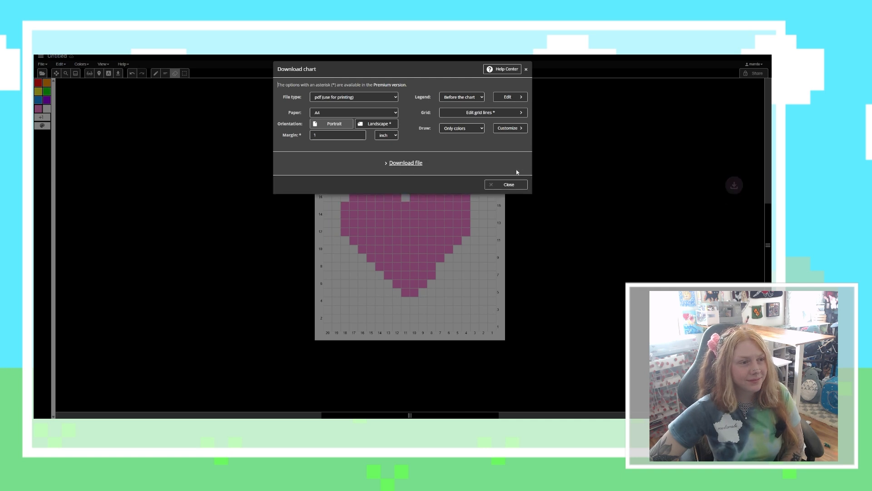
pyautogui.scroll(-10, 427, 222)
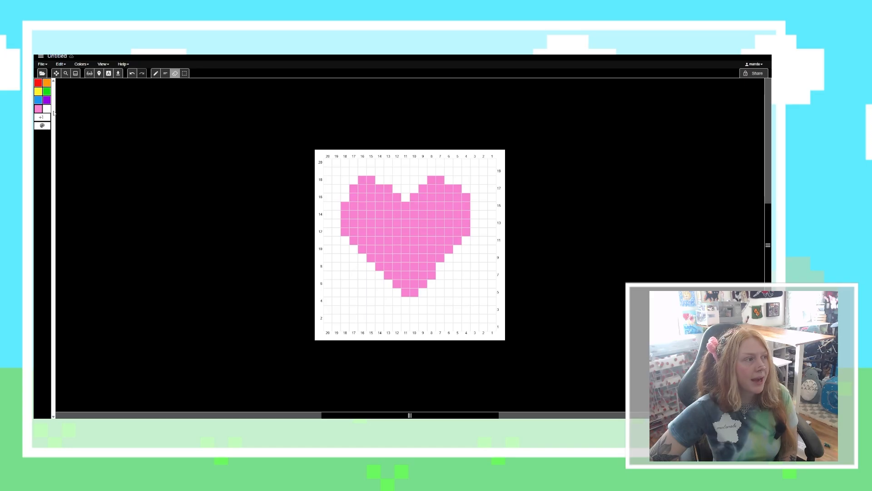
# Delete red, orange, yellow, green, blue and purple from the color palette and save it, keeping pink and white.
pyautogui.click(42, 126)
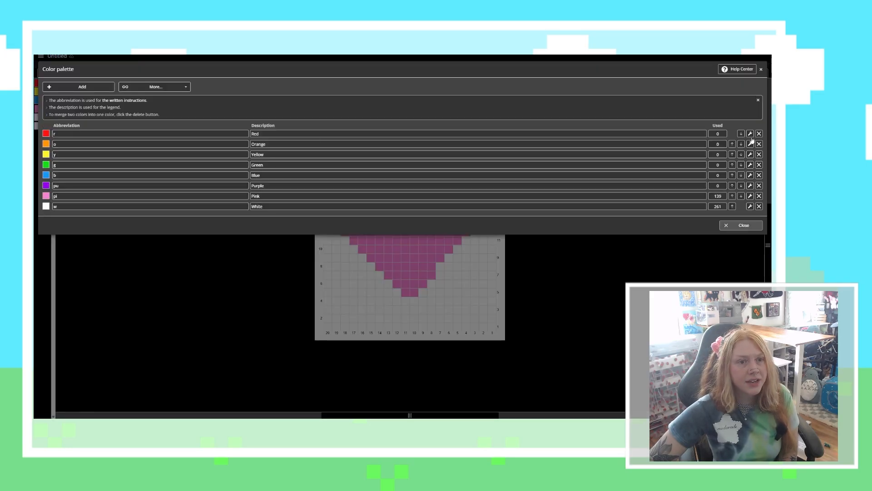
pyautogui.click(759, 134)
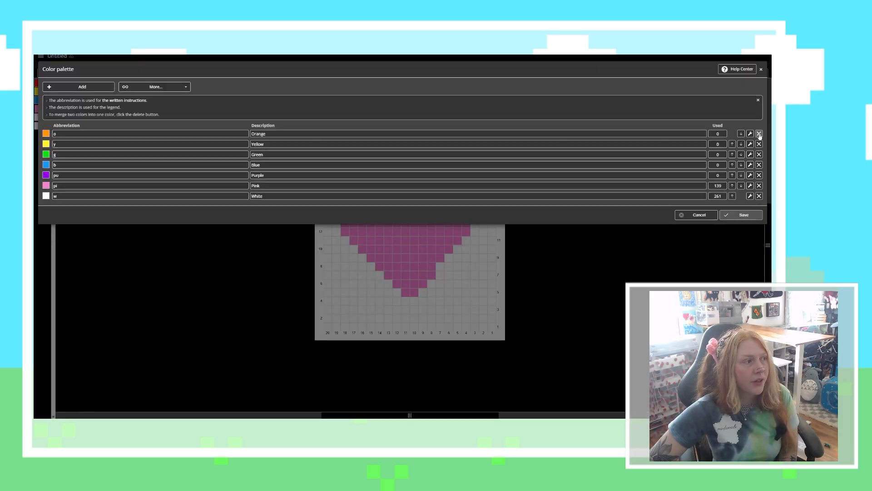
pyautogui.click(760, 134)
pyautogui.click(759, 134)
pyautogui.click(759, 134)
pyautogui.click(759, 134)
pyautogui.click(759, 134)
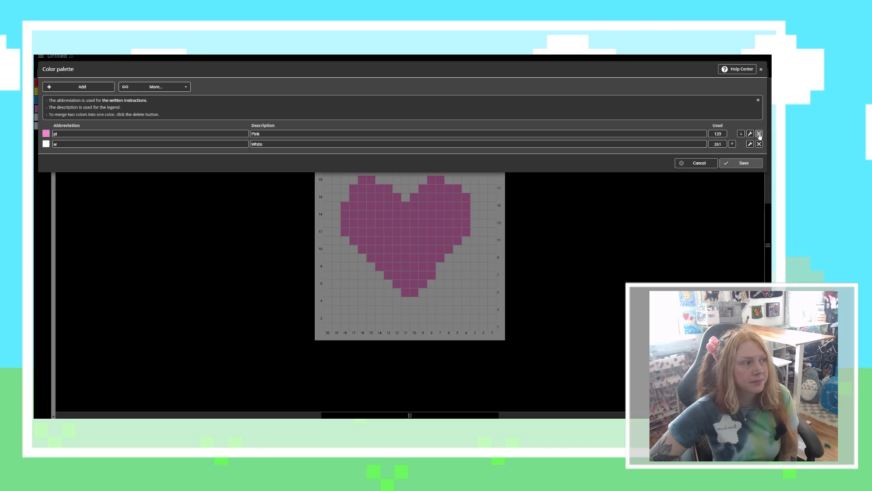
pyautogui.click(744, 163)
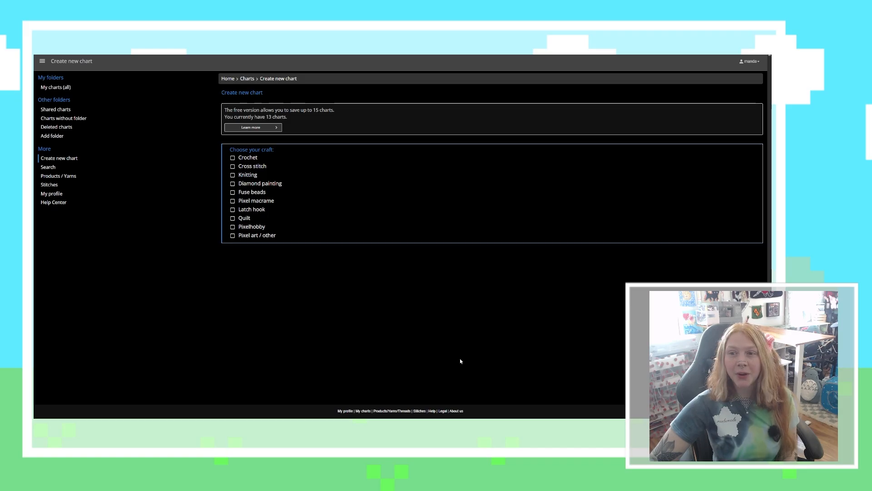
# Start a new crochet colorwork chart from a picture with no yarn preference.
pyautogui.click(247, 158)
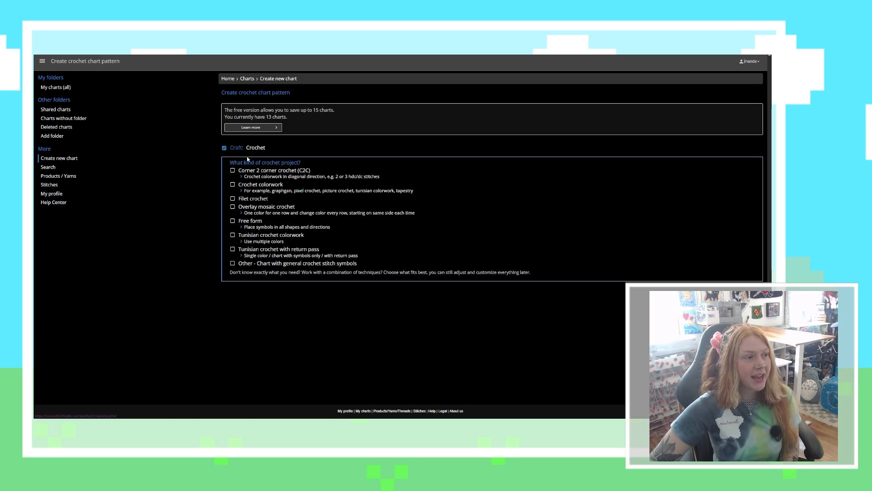
pyautogui.click(255, 185)
pyautogui.click(265, 212)
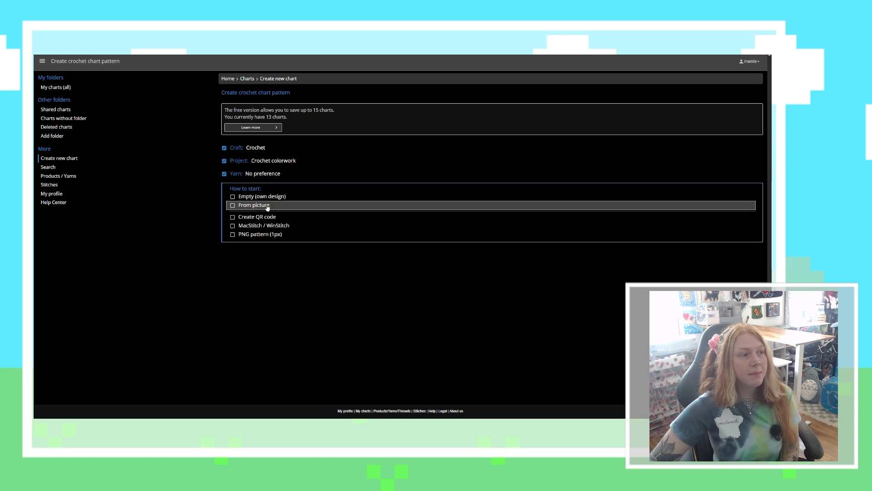
pyautogui.click(267, 207)
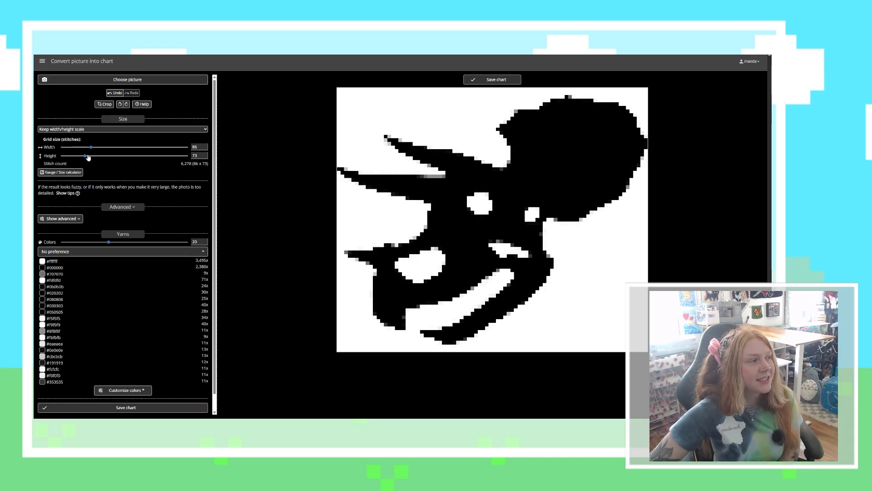
# Set the picture chart's width to 100 stitches, reduce it to 4 colors and save the chart.
pyautogui.moveTo(92, 150)
pyautogui.mouseDown()
pyautogui.moveTo(113, 150)
pyautogui.moveTo(98, 147)
pyautogui.mouseUp()
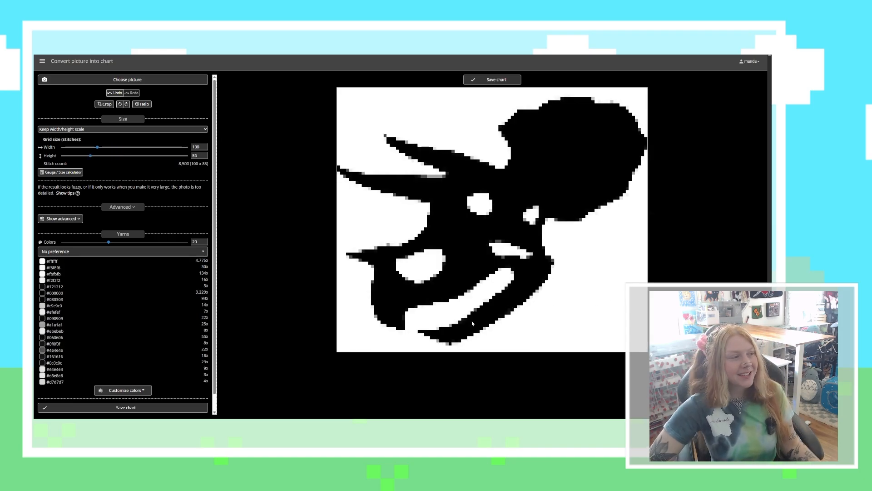
pyautogui.scroll(-1, 93, 315)
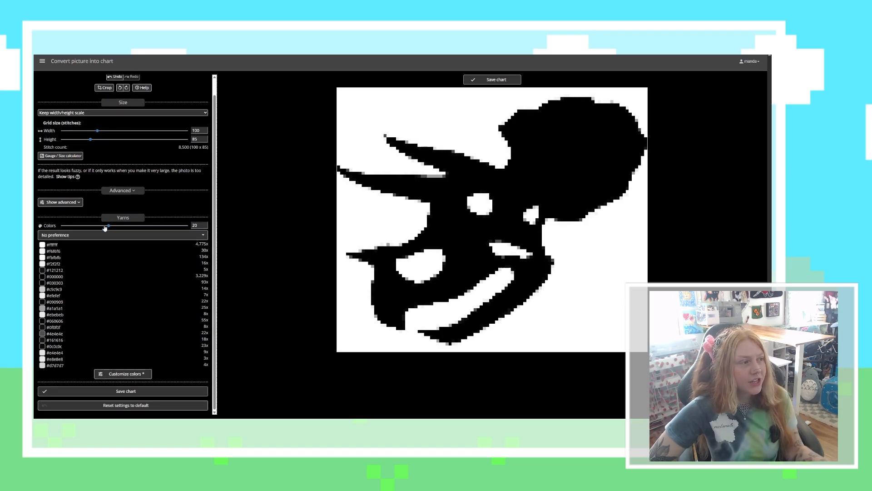
pyautogui.moveTo(105, 227); pyautogui.dragTo(97, 227)
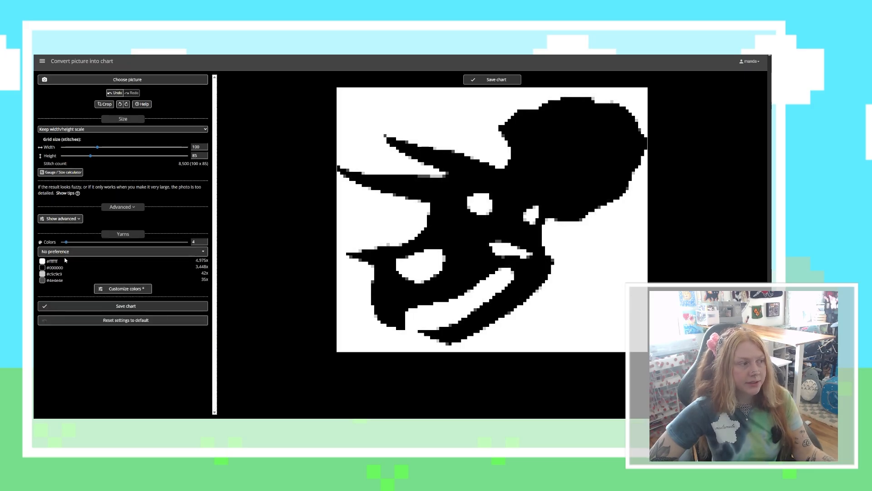
pyautogui.click(136, 306)
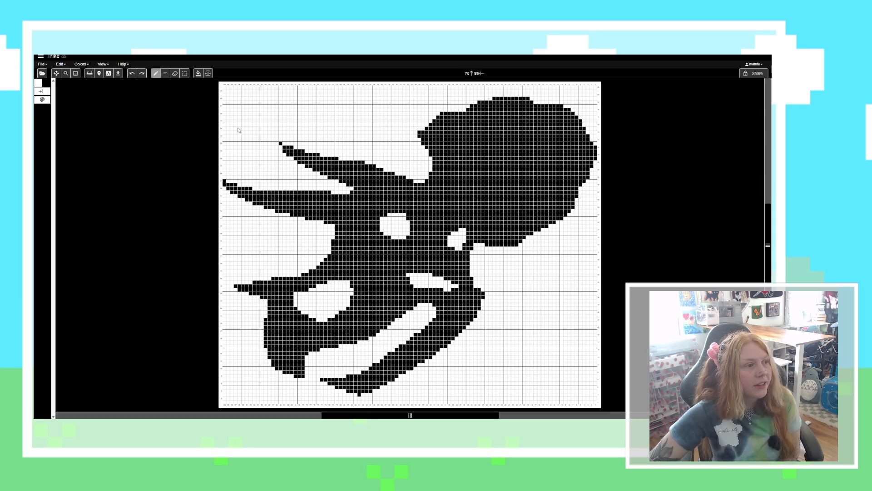
# Draw freehand black lines and a spiral in the blank areas around the triceratops skull.
pyautogui.moveTo(323, 122)
pyautogui.mouseDown()
pyautogui.moveTo(369, 123)
pyautogui.moveTo(348, 135)
pyautogui.moveTo(369, 139)
pyautogui.mouseUp()
pyautogui.moveTo(550, 250)
pyautogui.mouseDown()
pyautogui.moveTo(553, 299)
pyautogui.moveTo(533, 282)
pyautogui.moveTo(528, 334)
pyautogui.moveTo(562, 373)
pyautogui.moveTo(509, 386)
pyautogui.moveTo(531, 364)
pyautogui.mouseUp()
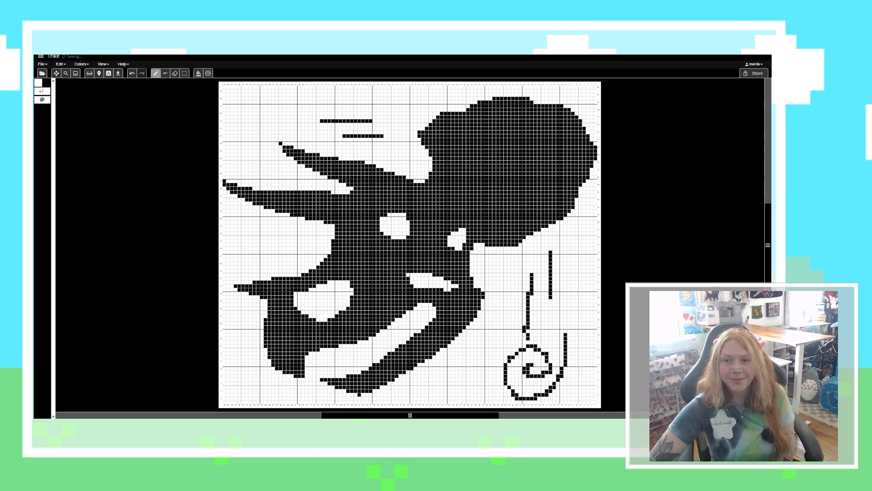
# Set the size of the skull chart's PDF download to 1 page.
pyautogui.click(118, 74)
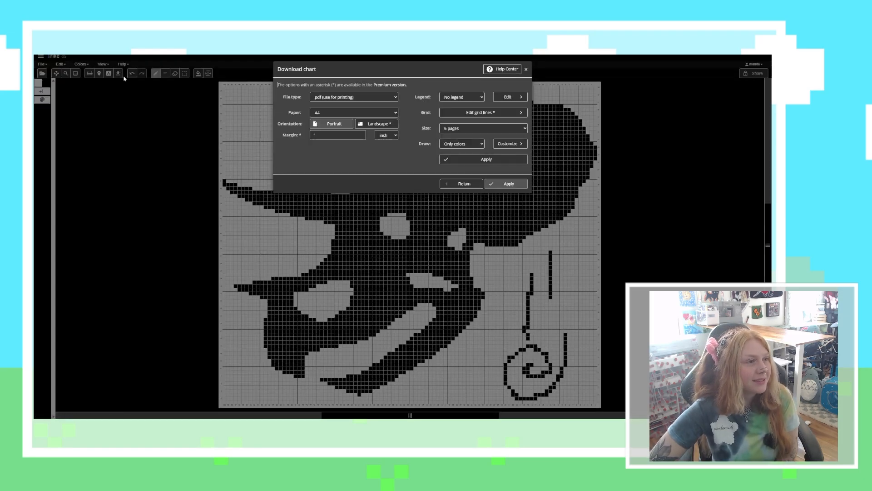
pyautogui.click(467, 130)
pyautogui.click(462, 138)
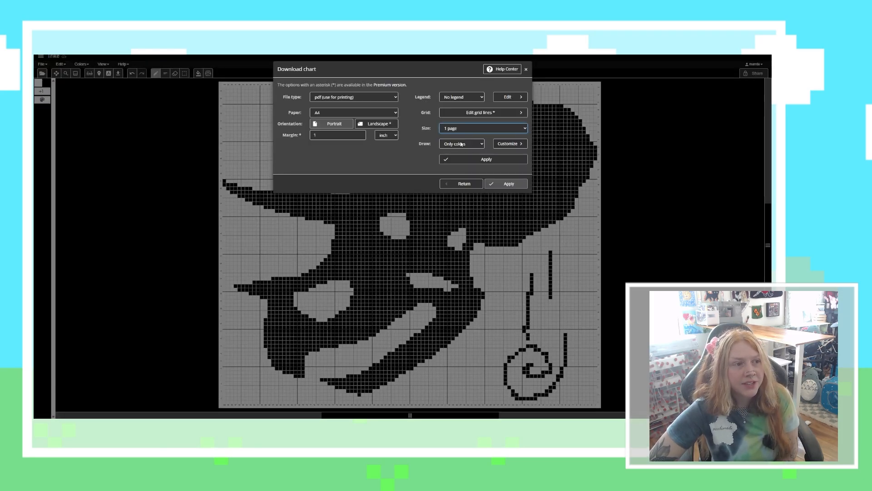